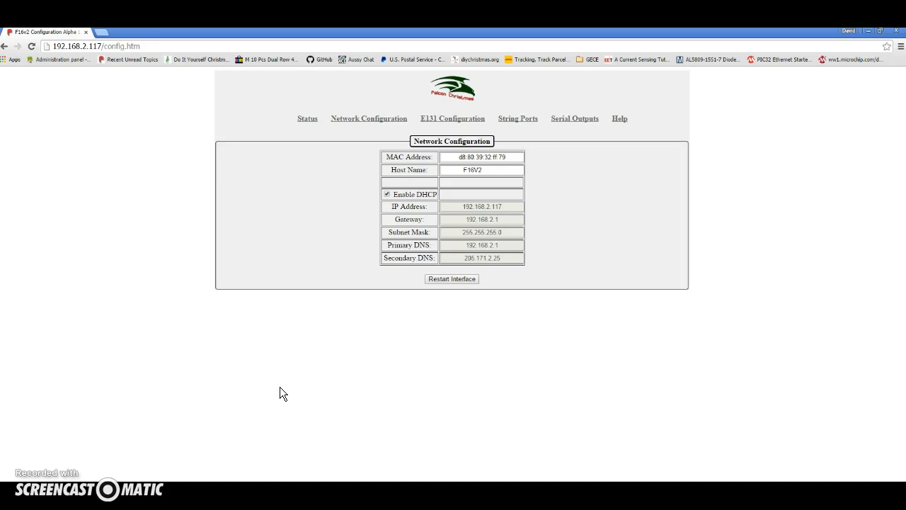
- In the E131 configuration, set universe 1's size to 510 and clone it to the other 63 universes
click(376, 120)
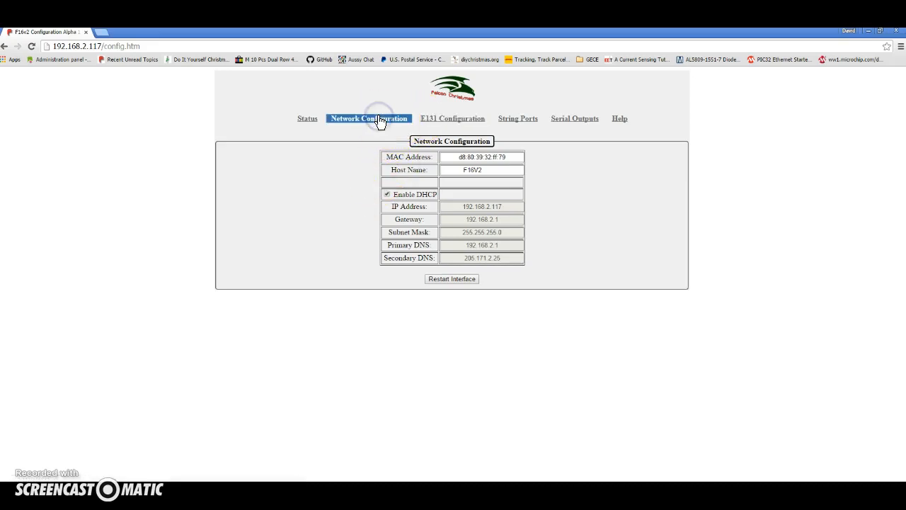
click(448, 120)
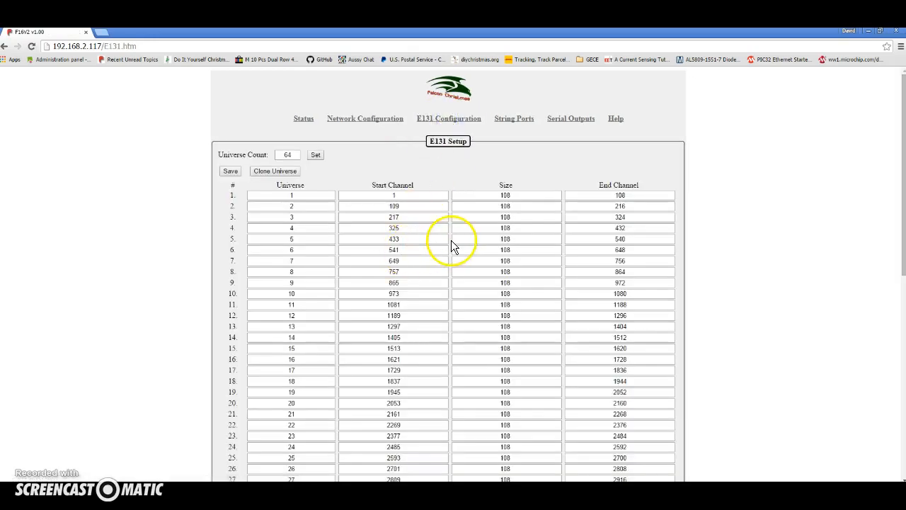
click(506, 195)
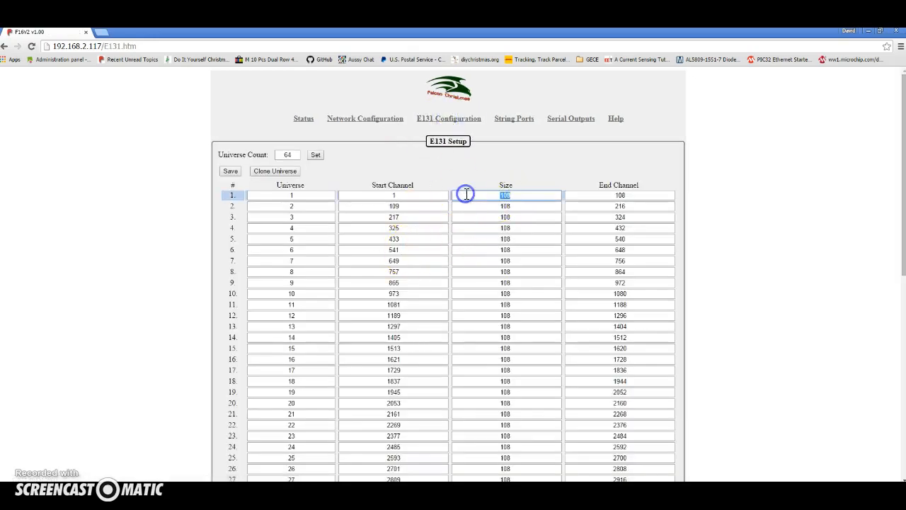
text(510)
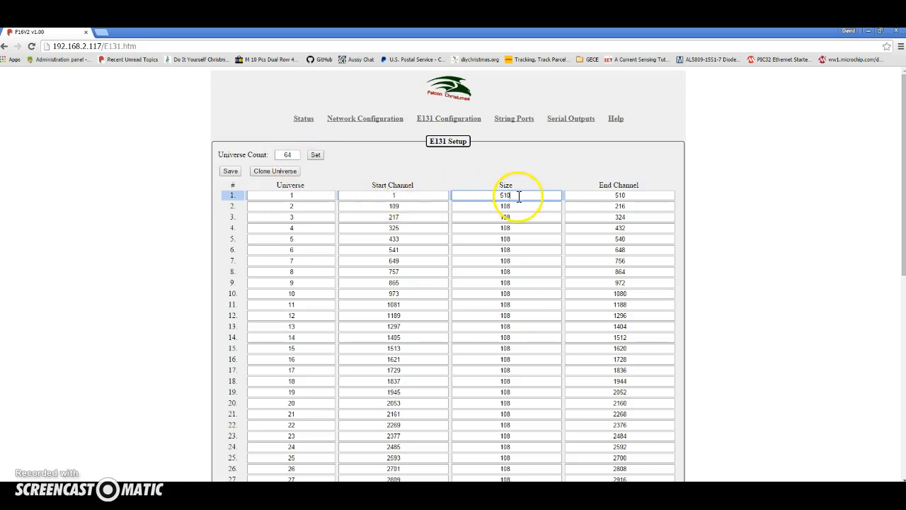
click(288, 171)
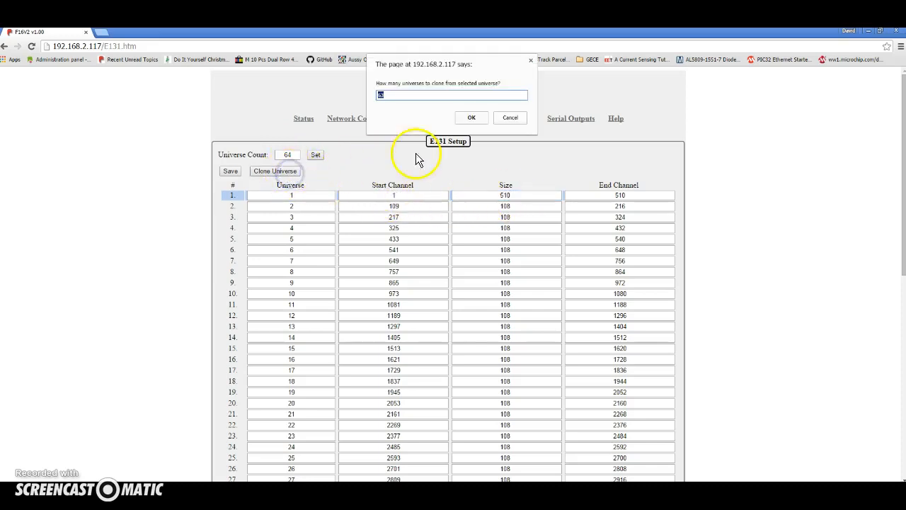
click(472, 119)
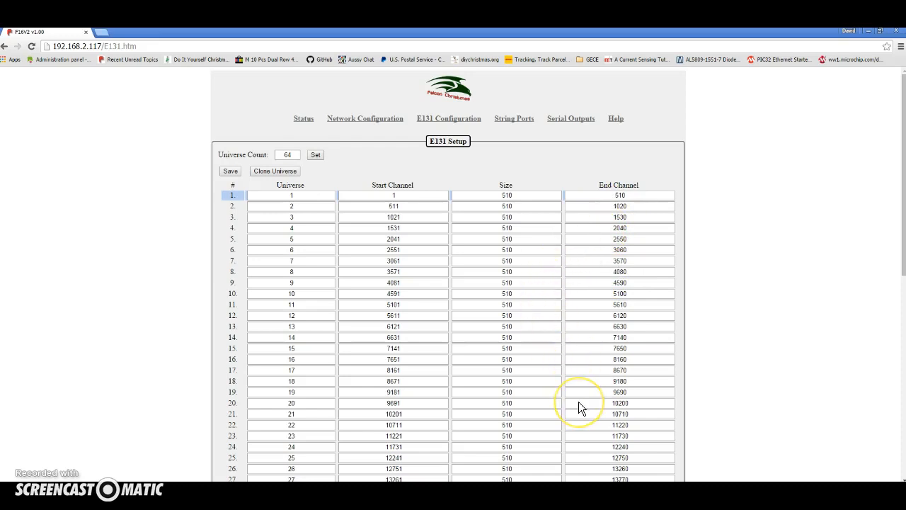
- Review the cloned universe rows and save the E131 setup
scroll(579, 401, down, 5)
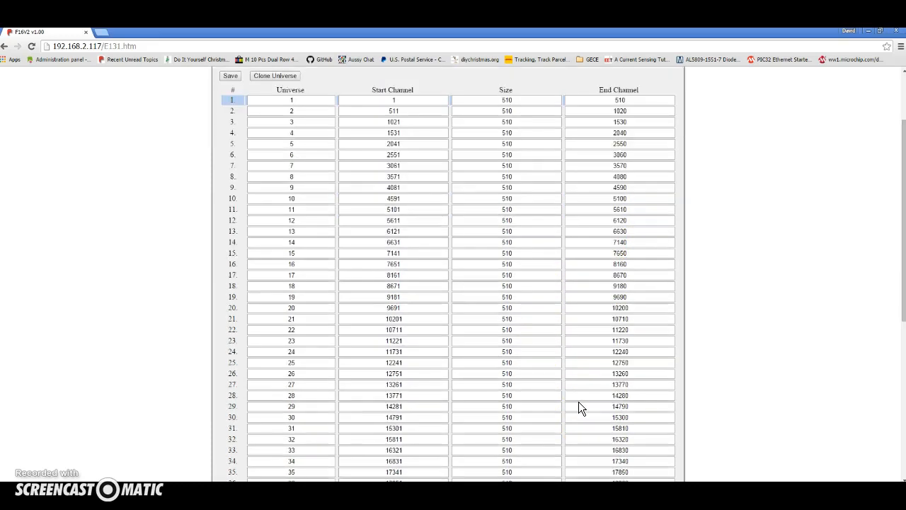
scroll(579, 401, up, 4)
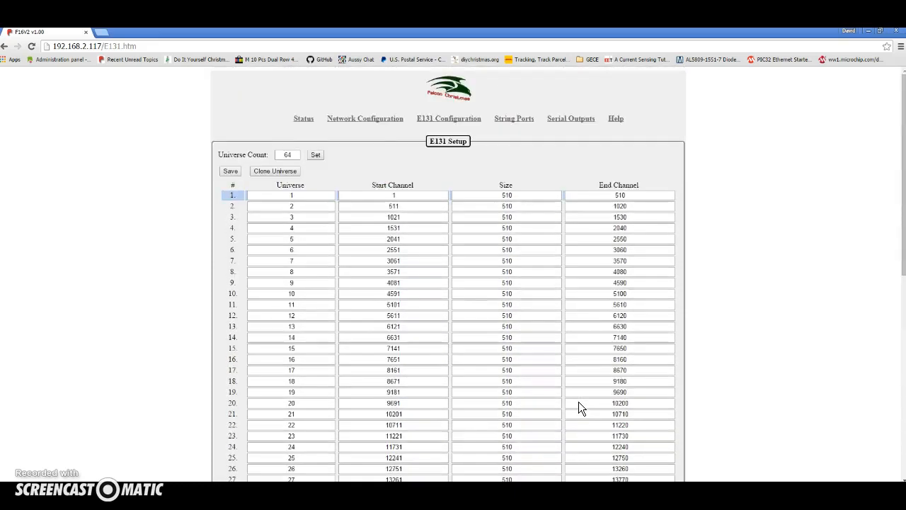
scroll(579, 402, down, 5)
scroll(579, 403, up, 5)
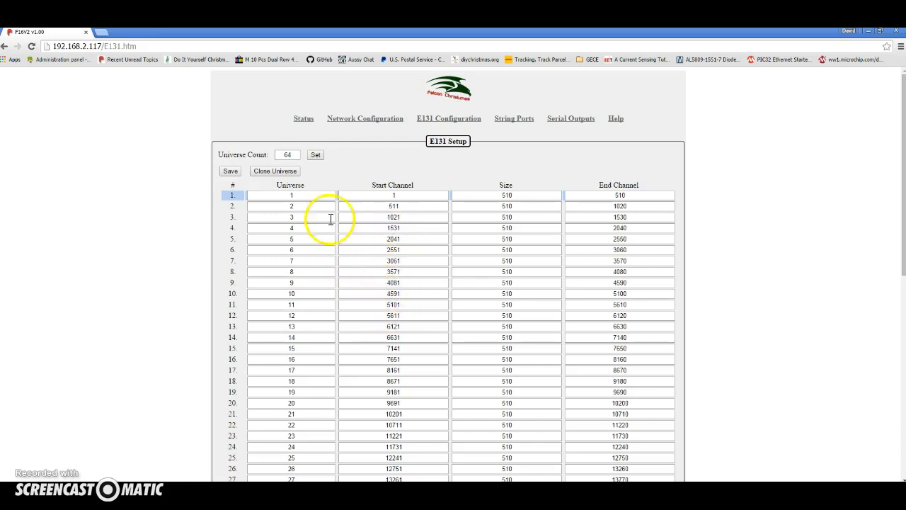
click(228, 172)
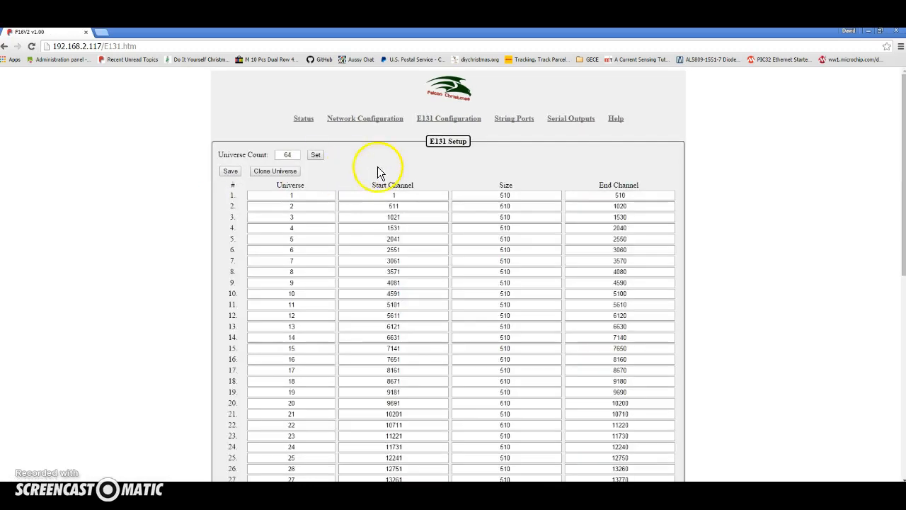
- Open the string port configuration and compare its layout under Absolute Addressing and Universe/Start Channel addressing
click(509, 120)
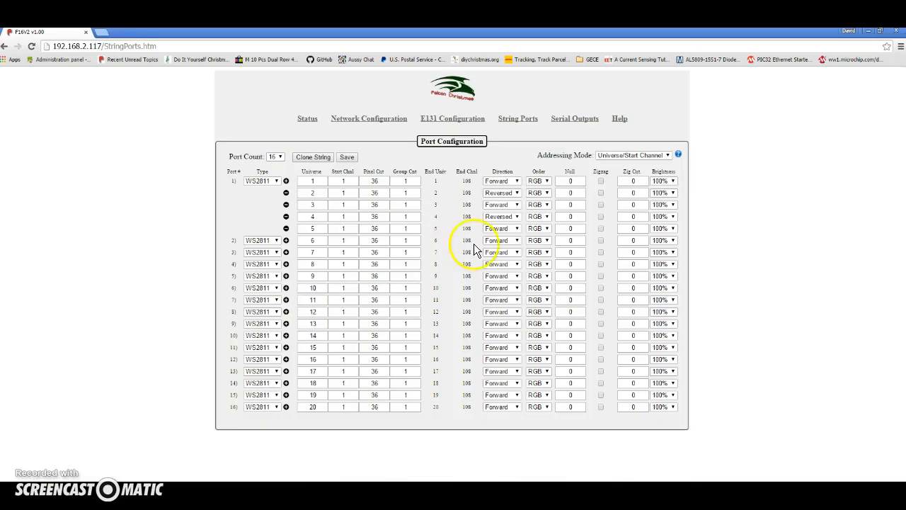
click(620, 158)
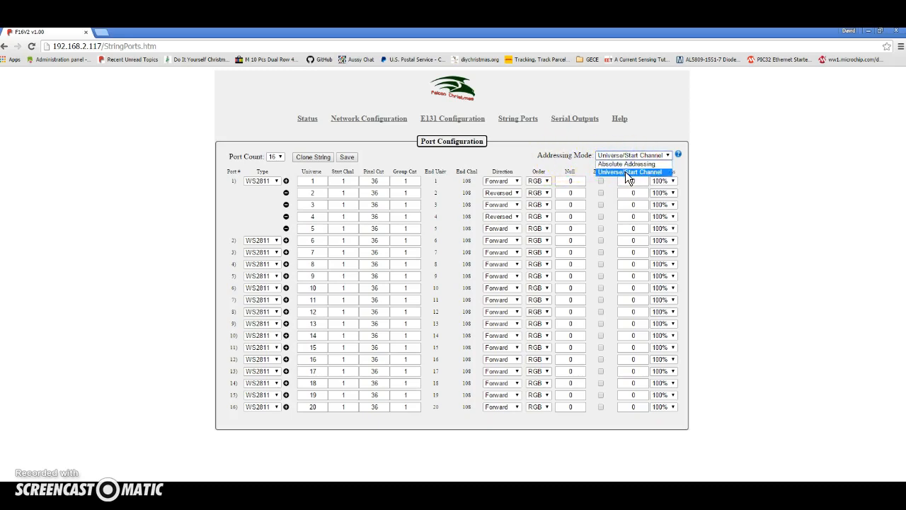
click(618, 163)
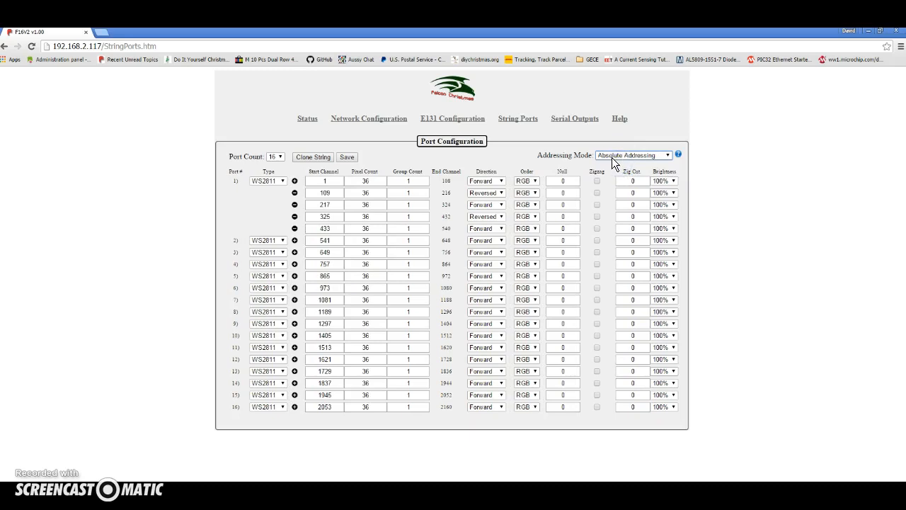
click(612, 157)
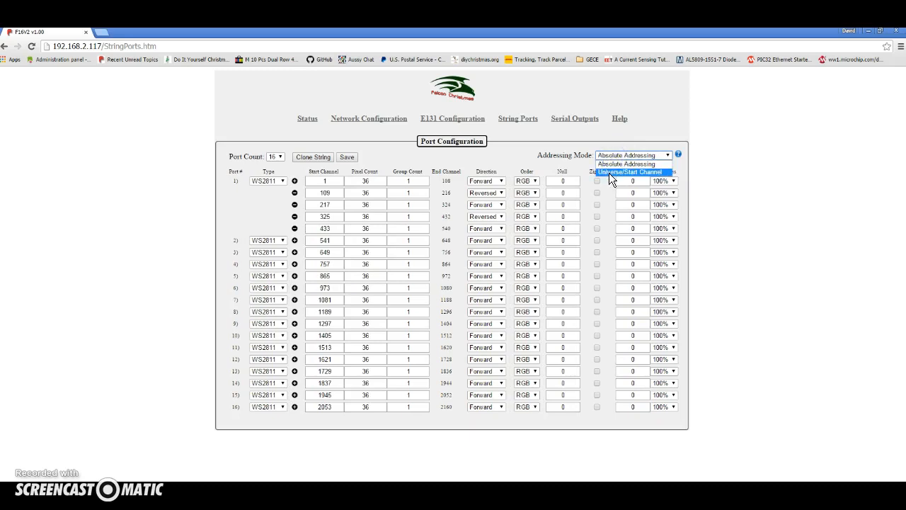
click(609, 173)
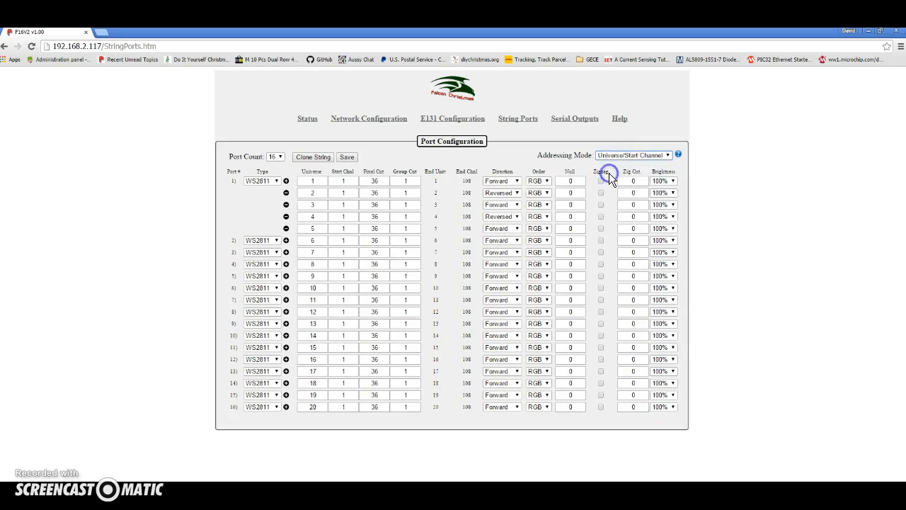
- Read the help descriptions of the two addressing modes and close them
click(679, 155)
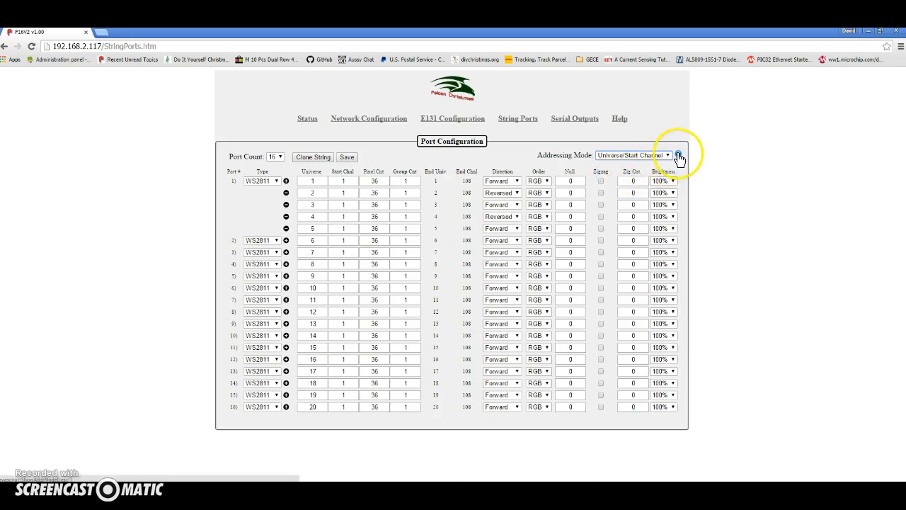
click(678, 154)
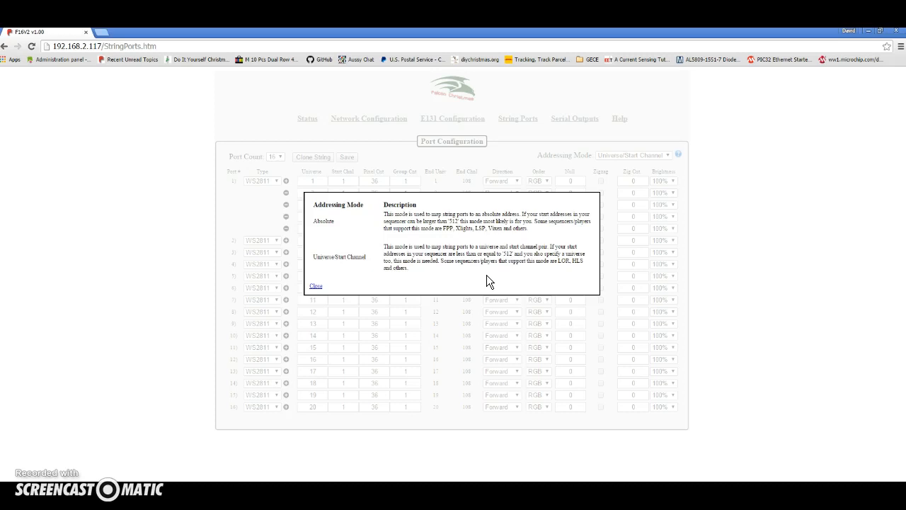
click(316, 286)
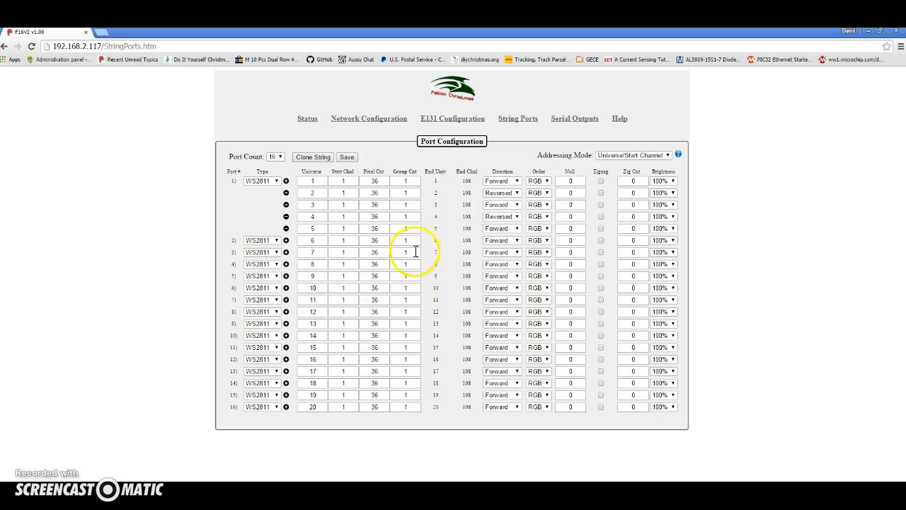
- Switch the string ports to Absolute Addressing, examine their start channels, and return to Universe/Start Channel addressing
click(617, 157)
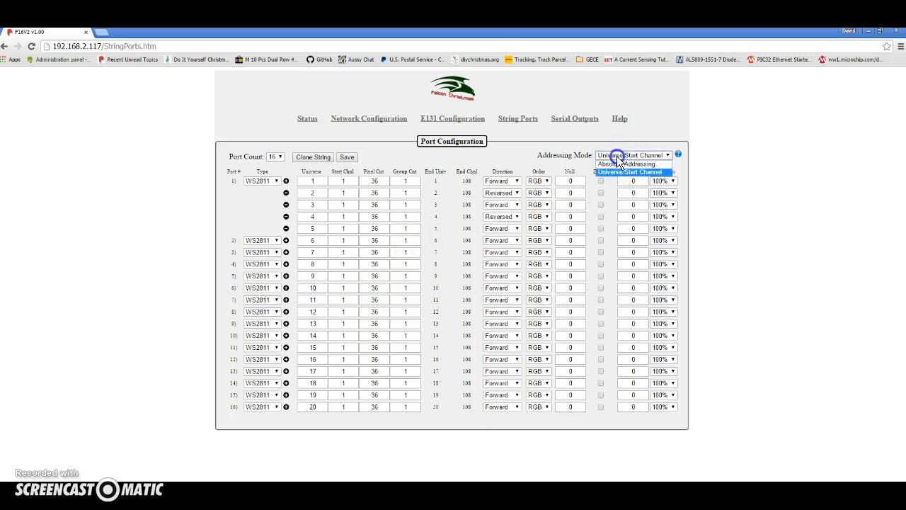
click(615, 163)
click(617, 155)
click(616, 164)
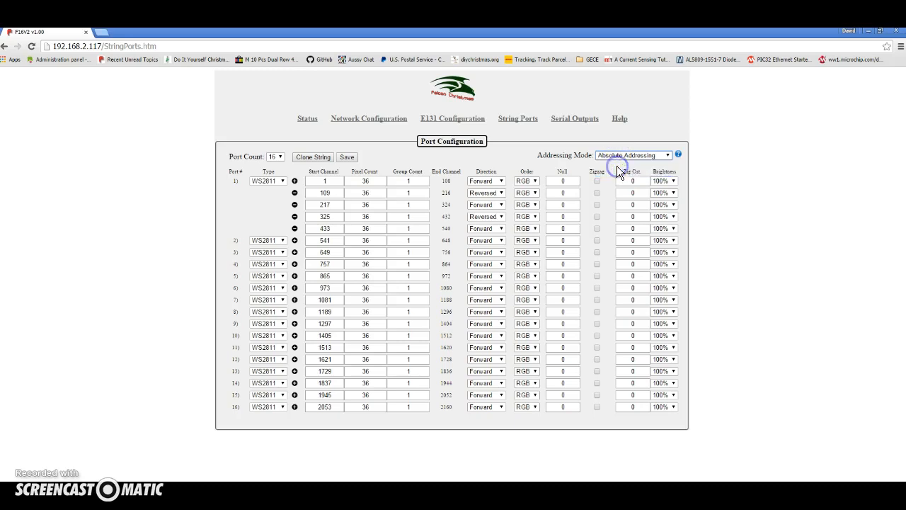
click(330, 181)
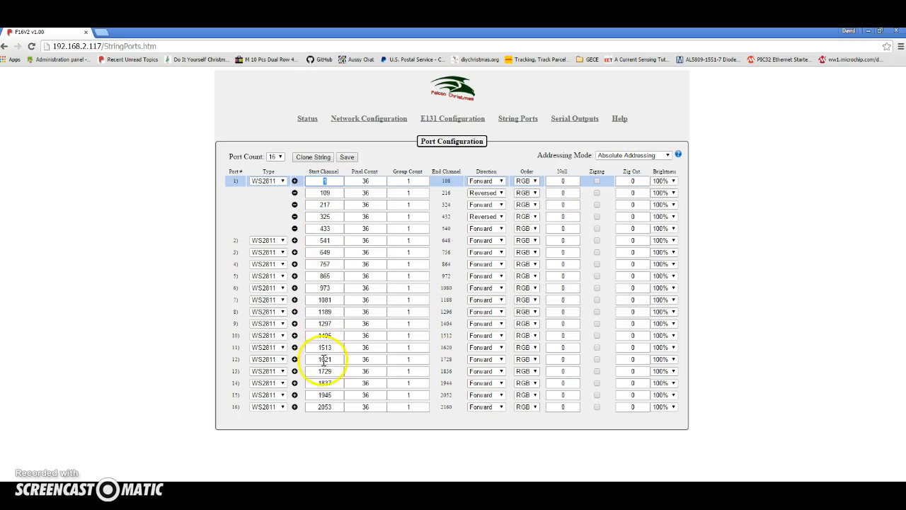
click(447, 181)
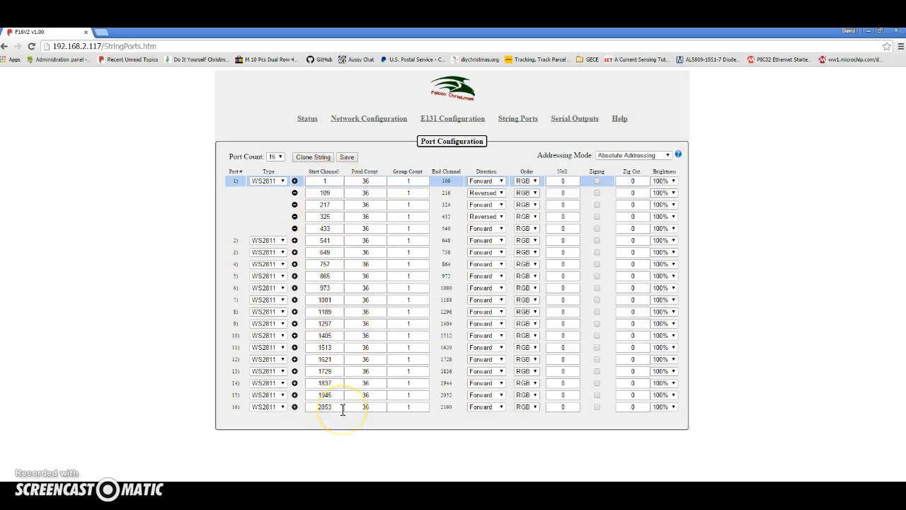
click(651, 155)
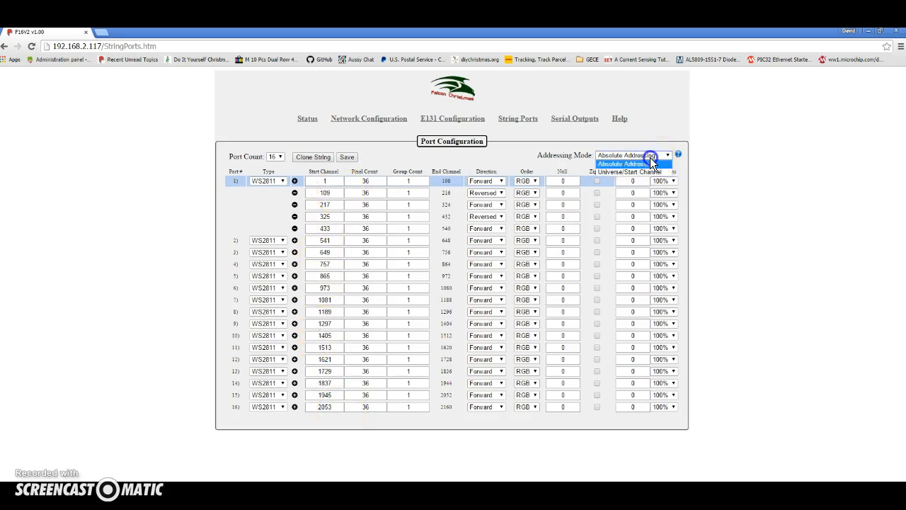
click(417, 215)
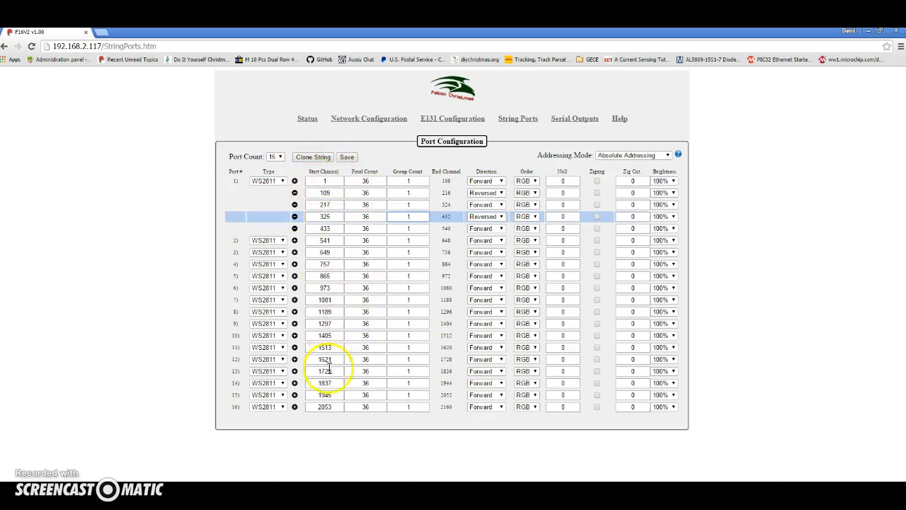
click(637, 155)
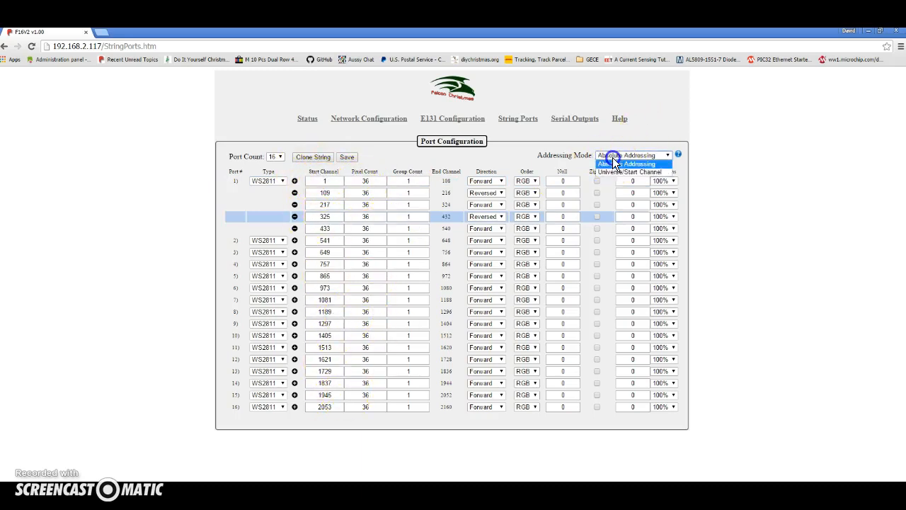
click(612, 171)
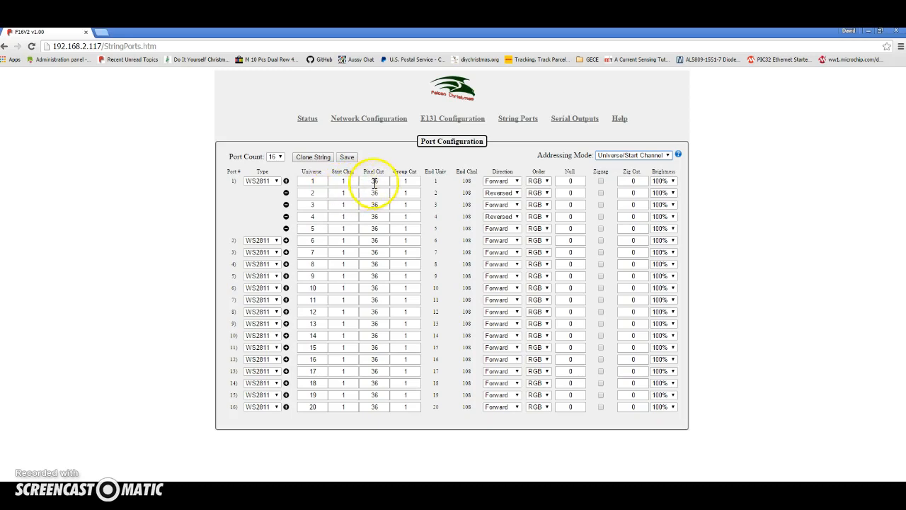
- Examine the universe, start channel and pixel count fields of port 1
click(315, 182)
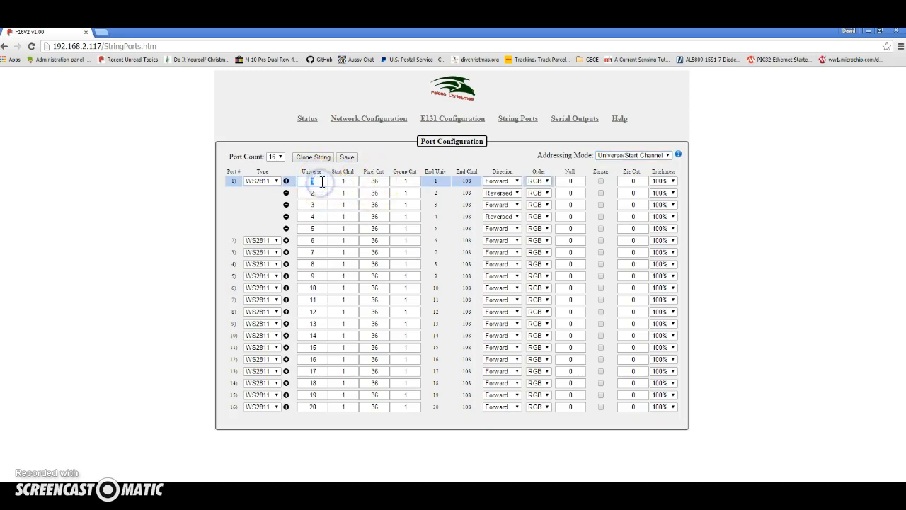
click(348, 181)
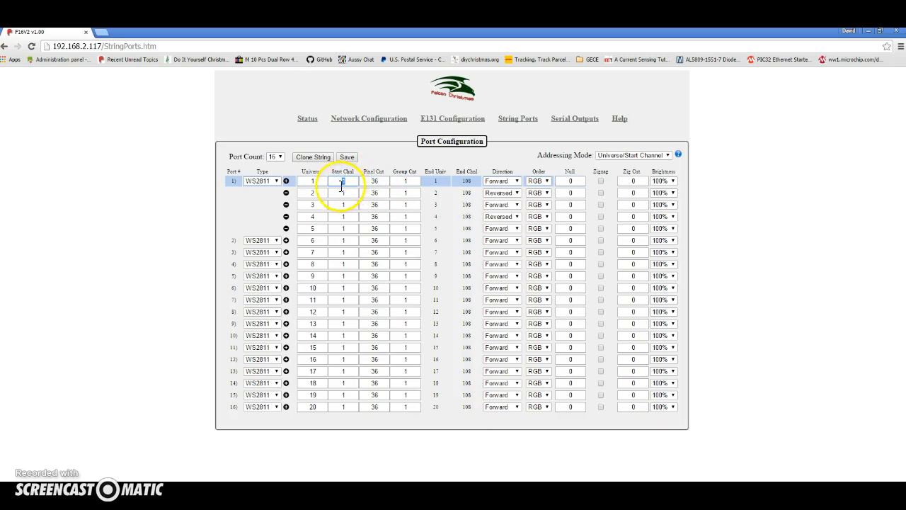
click(350, 181)
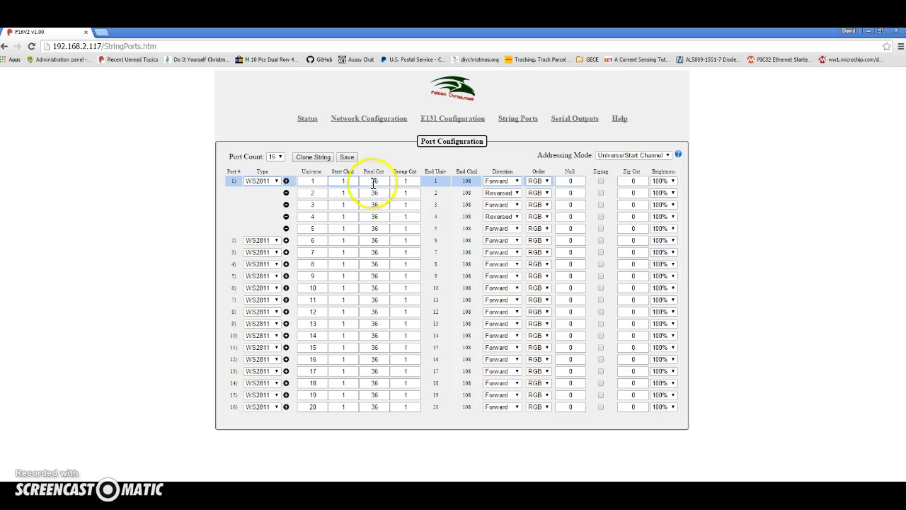
key(Tab)
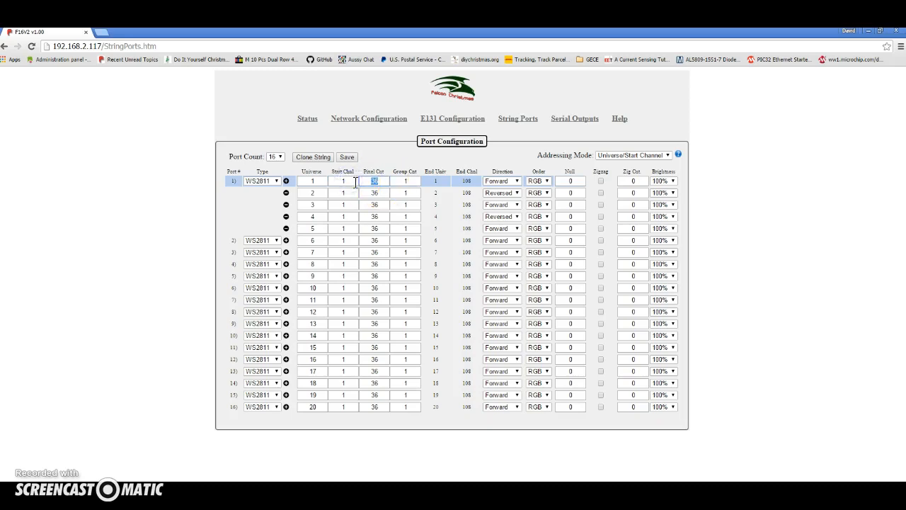
- Remove the four additional strings under port 1 so that only its first string remains
click(286, 193)
click(286, 193)
click(286, 192)
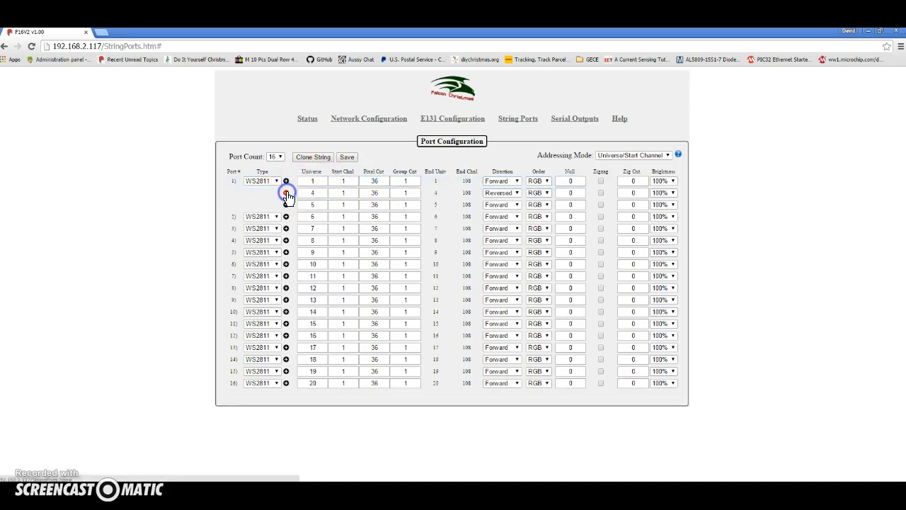
click(286, 193)
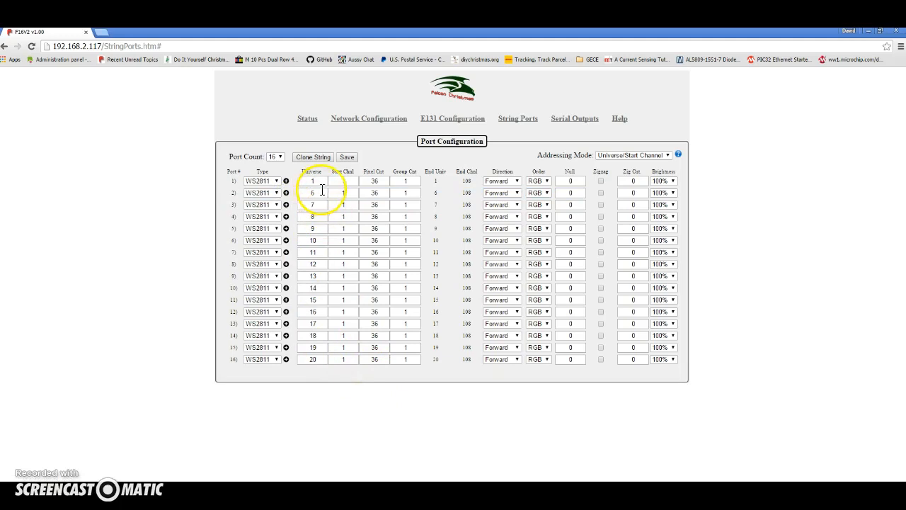
- Set the pixel count of port 1 to 680
click(359, 182)
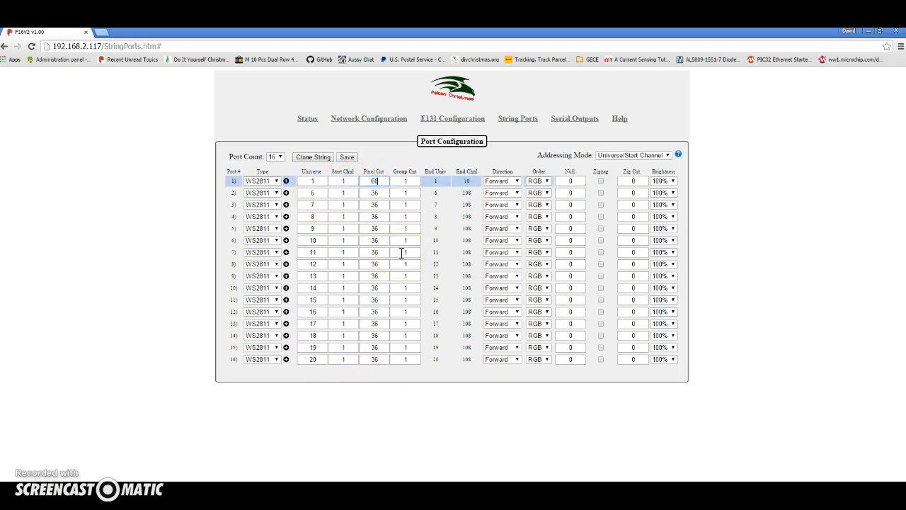
click(375, 181)
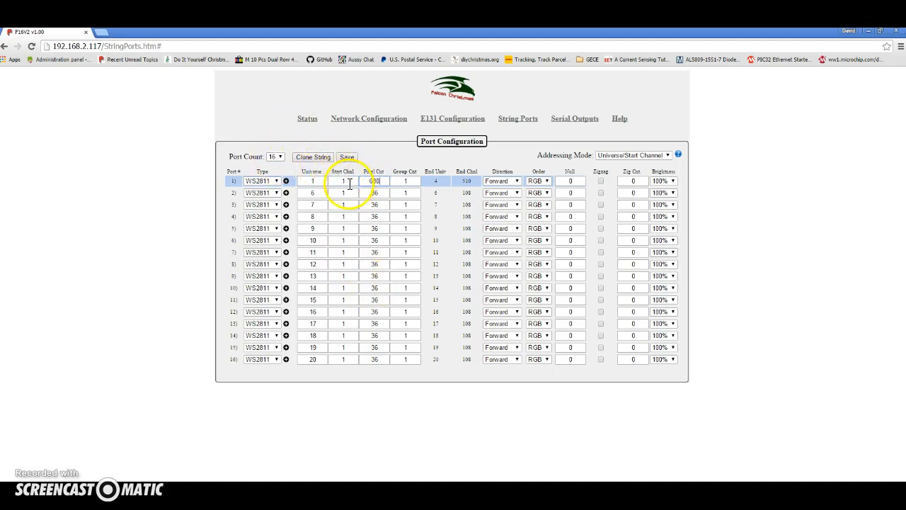
click(315, 180)
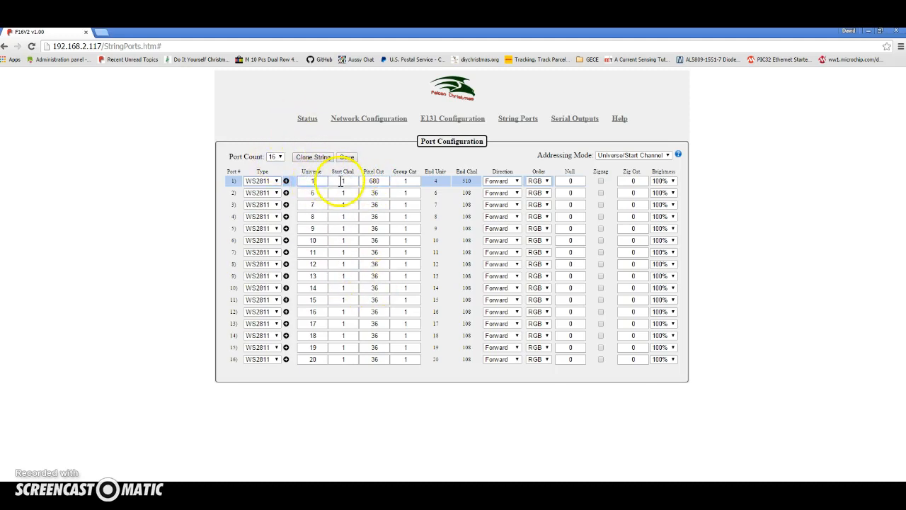
- Examine the start channel, pixel count, group count and end channel values of port 1
click(349, 181)
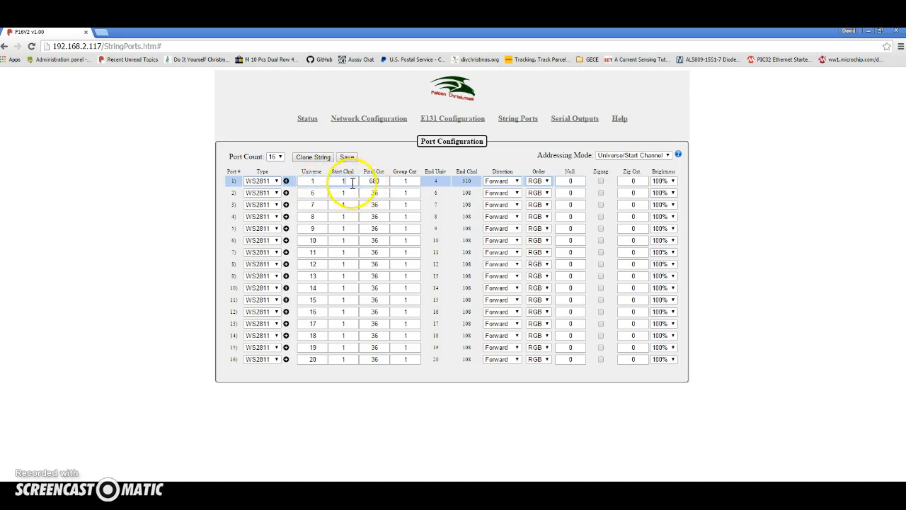
click(383, 180)
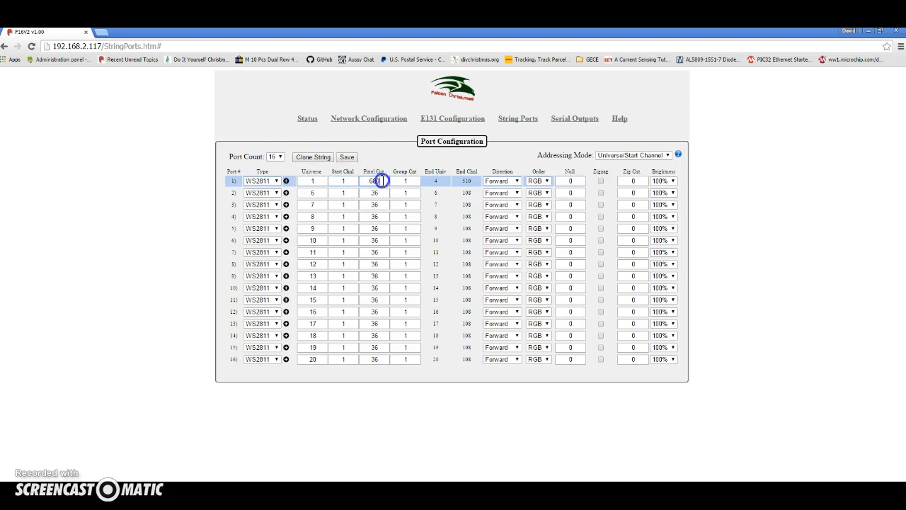
click(406, 180)
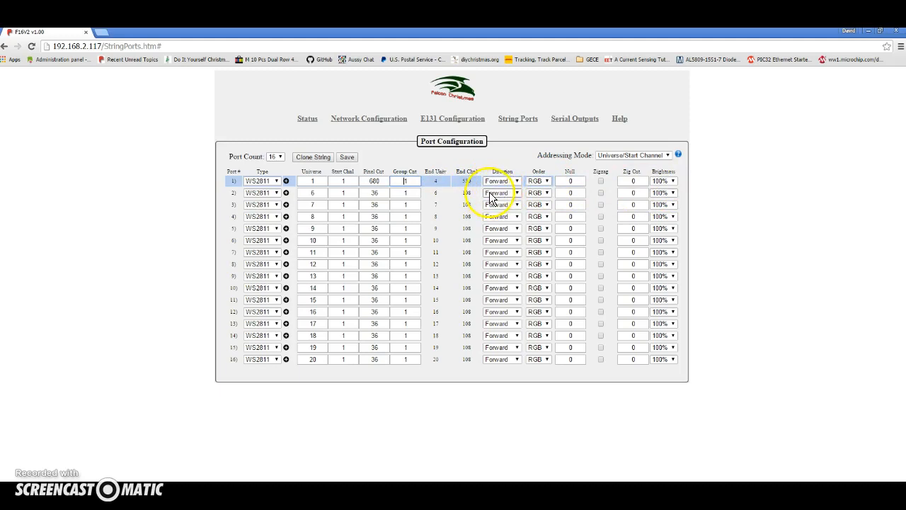
click(409, 180)
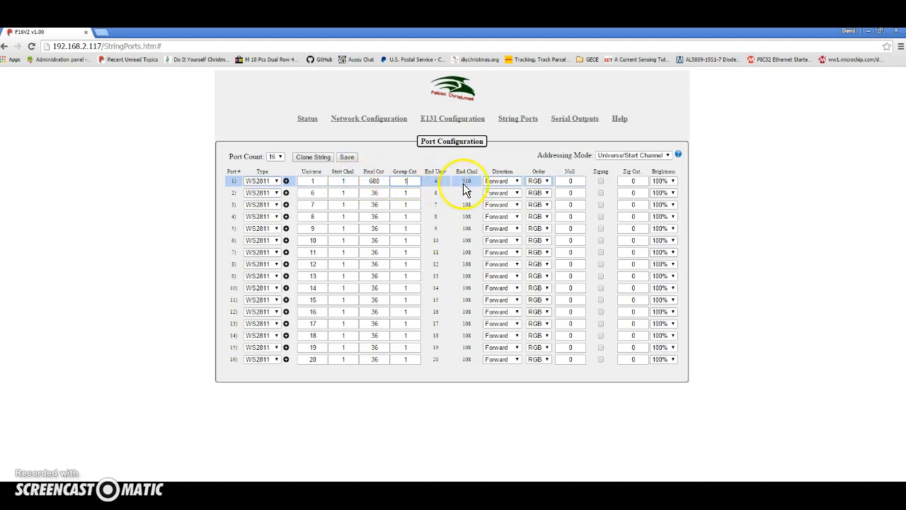
drag(351, 182, 327, 186)
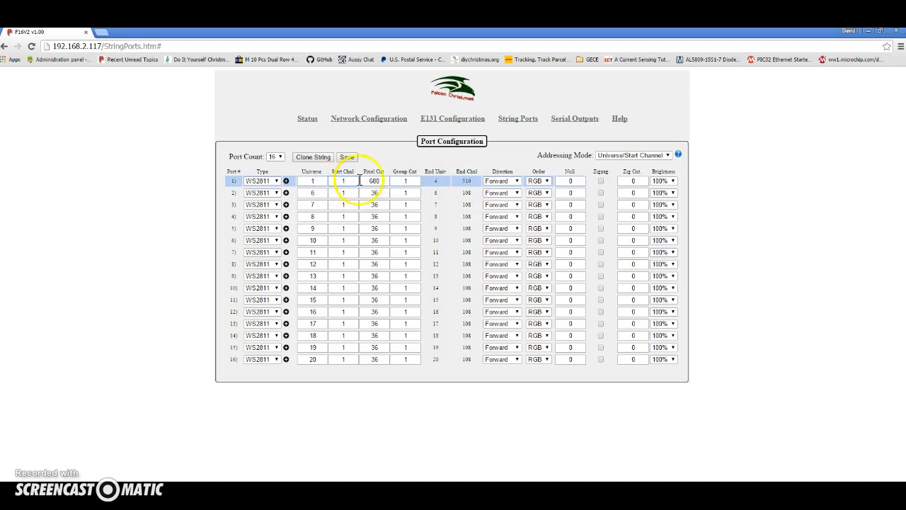
- Try a pixel count of 500 on port 1 and return it to 680
drag(384, 181, 340, 182)
text(500)
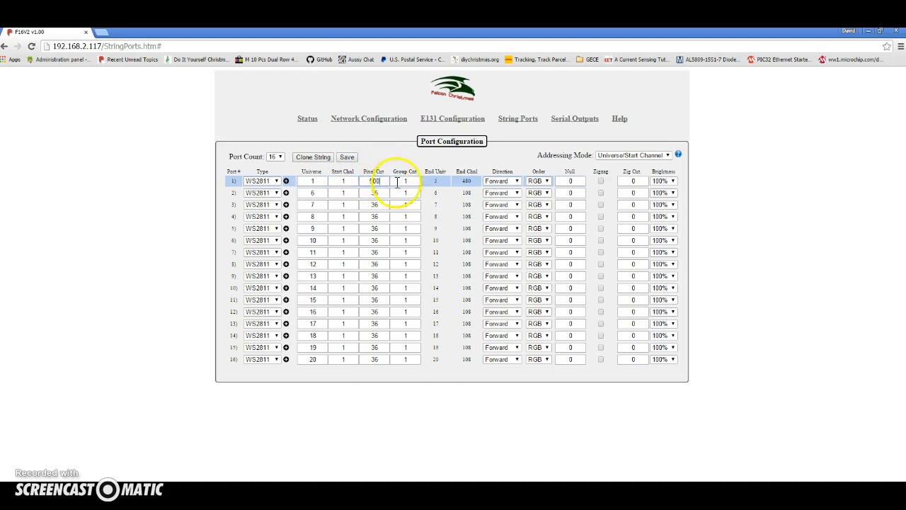
drag(388, 181, 347, 189)
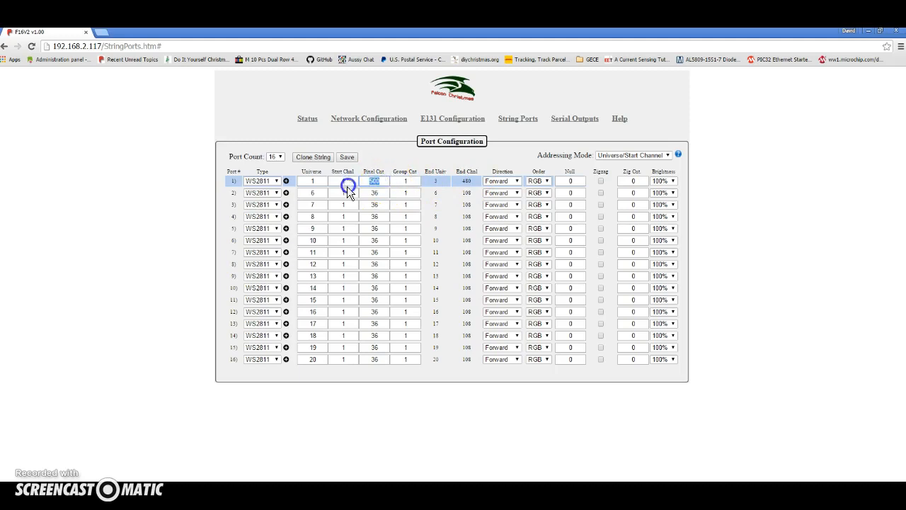
text(680)
- Clone the port 1 string onto ports 2 through 10 and save the port configuration
click(314, 158)
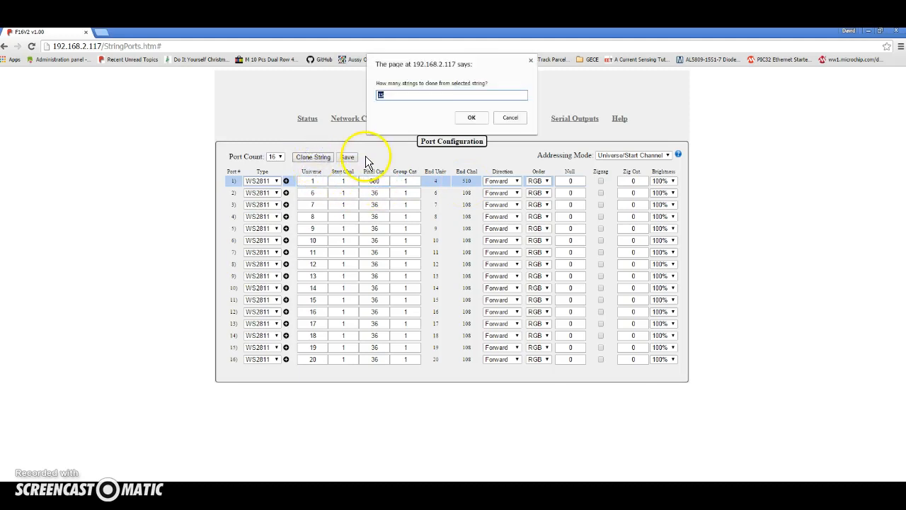
click(471, 117)
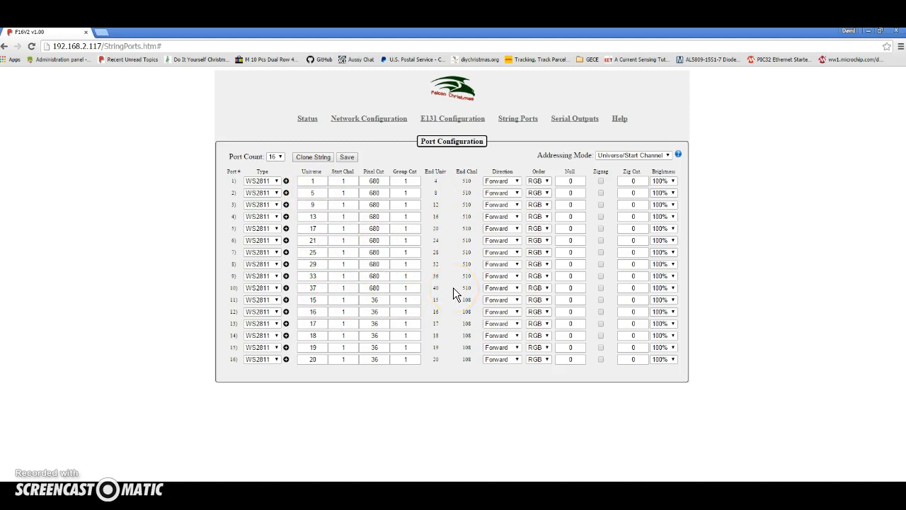
click(350, 157)
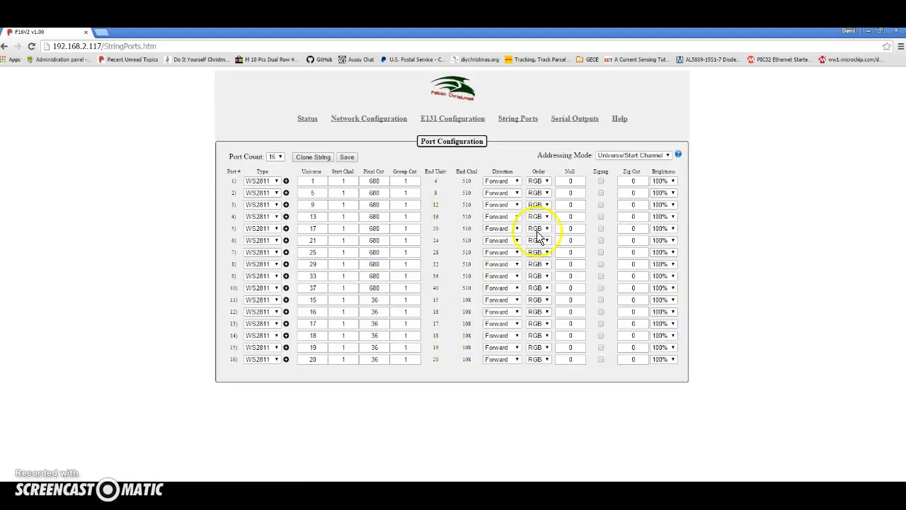
- Compare the ports' channel ranges in Absolute Addressing and Universe/Start Channel modes, finishing in Universe/Start Channel
click(636, 156)
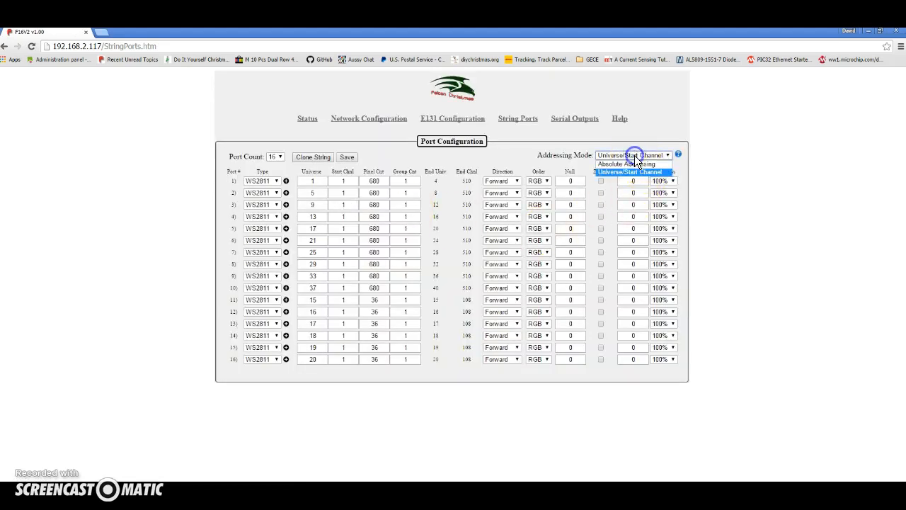
click(629, 164)
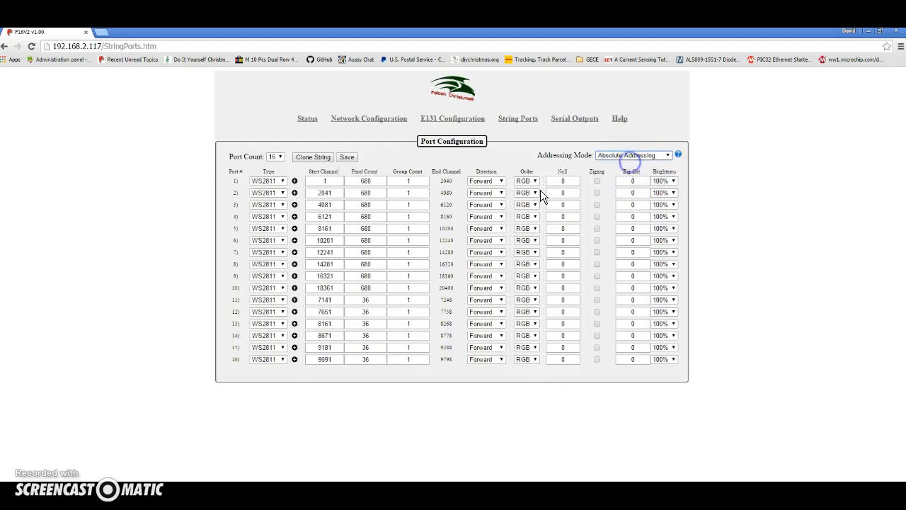
click(614, 156)
click(606, 170)
click(609, 155)
click(607, 163)
click(609, 156)
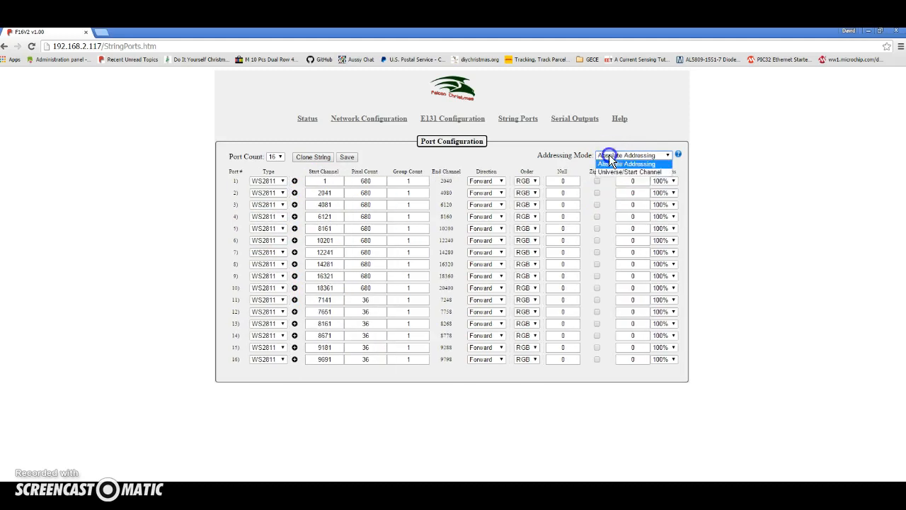
click(612, 172)
click(612, 155)
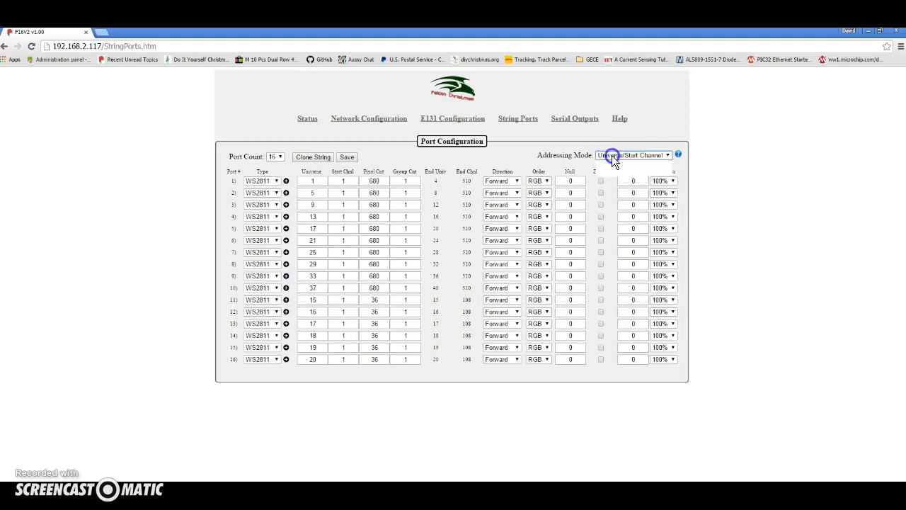
click(613, 162)
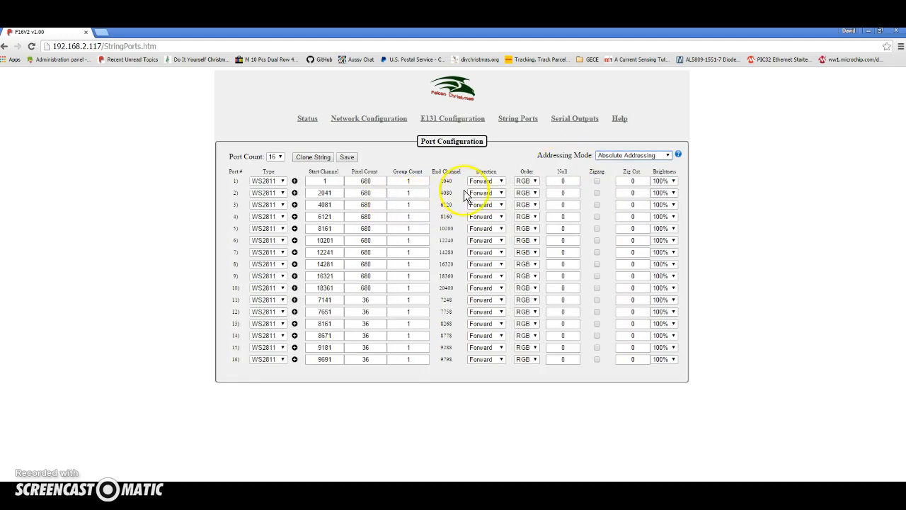
click(613, 154)
click(613, 170)
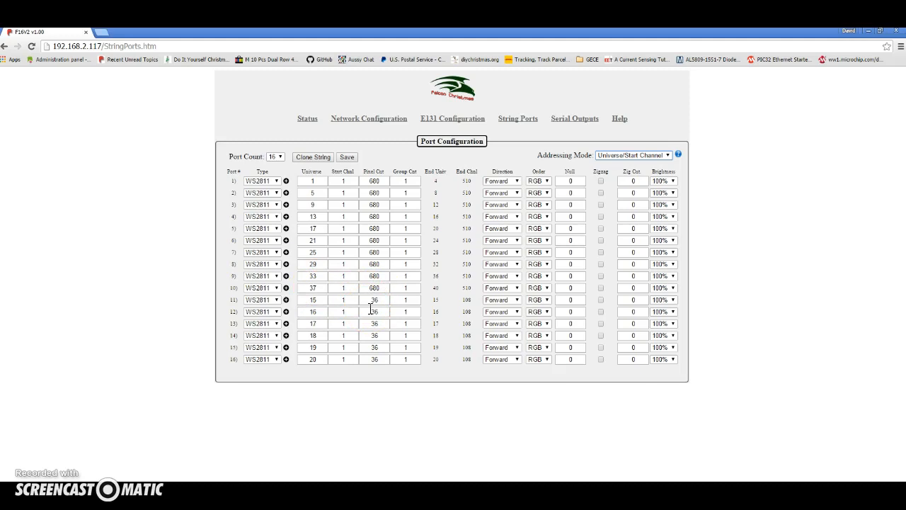
click(378, 301)
click(358, 300)
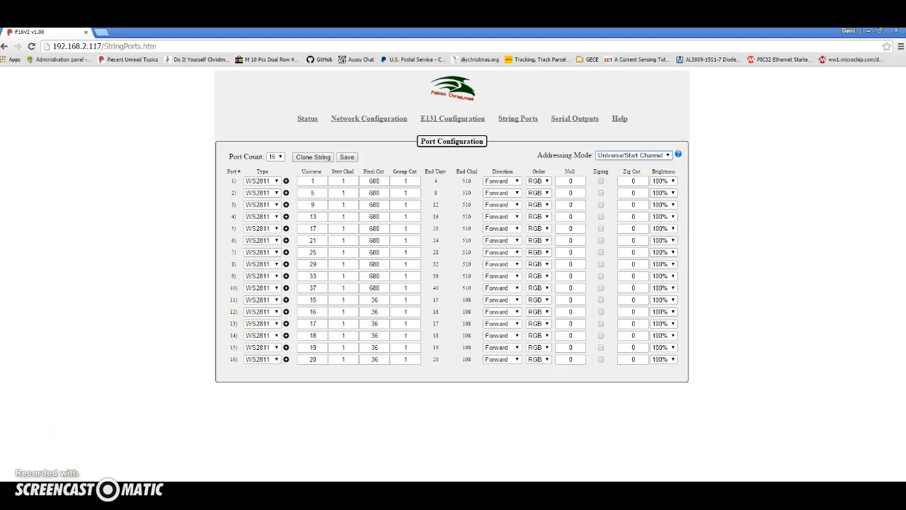